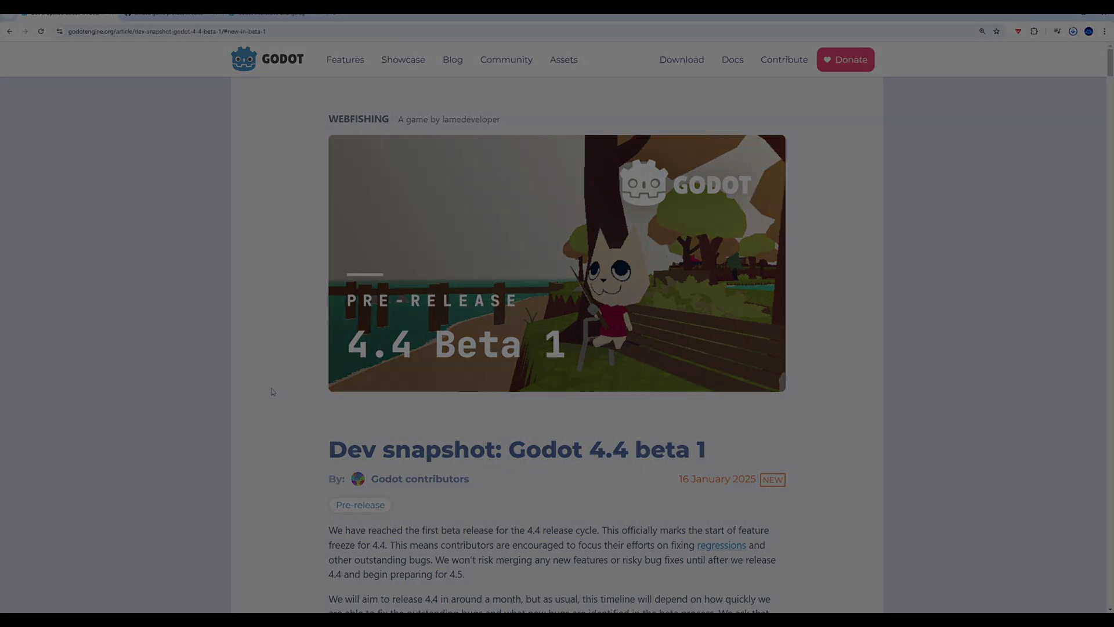
# Scroll the 4.4 beta 1 article to the Highlights list and follow the 'New in Beta 1!' link.
pyautogui.scroll(-2, 294, 386)
pyautogui.scroll(-3, 298, 385)
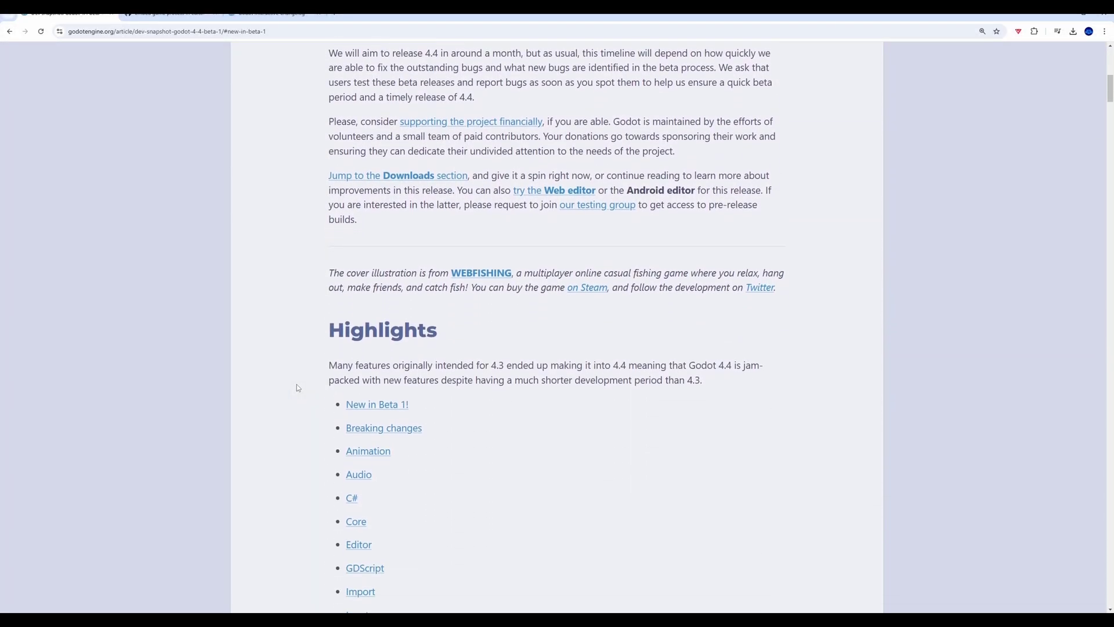
pyautogui.scroll(-2, 298, 384)
pyautogui.scroll(-1, 297, 384)
pyautogui.scroll(-1, 296, 386)
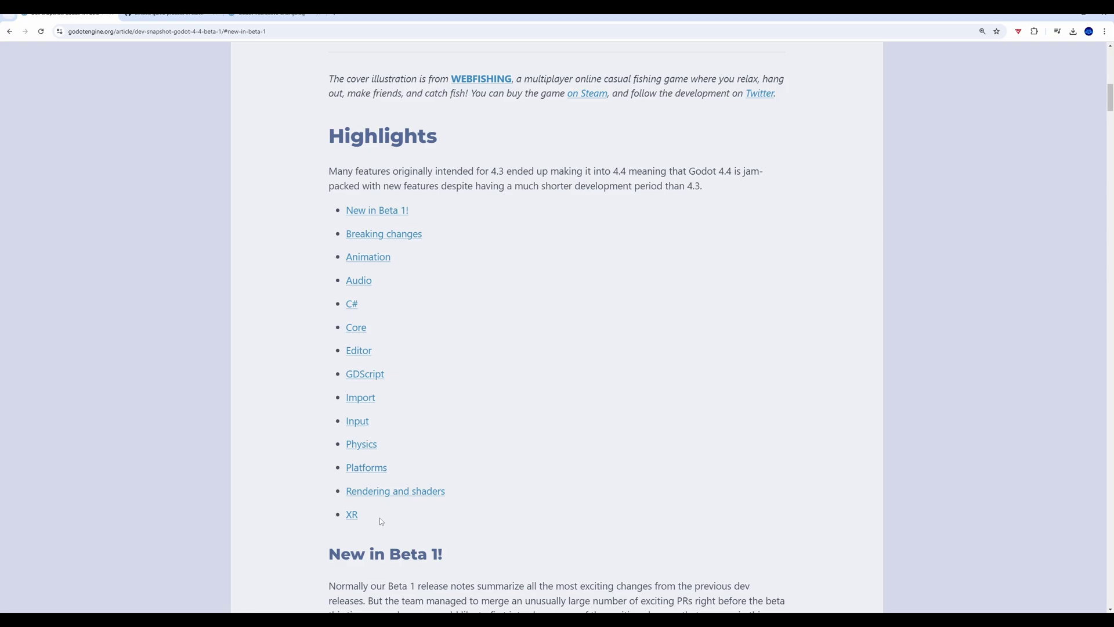
pyautogui.click(365, 210)
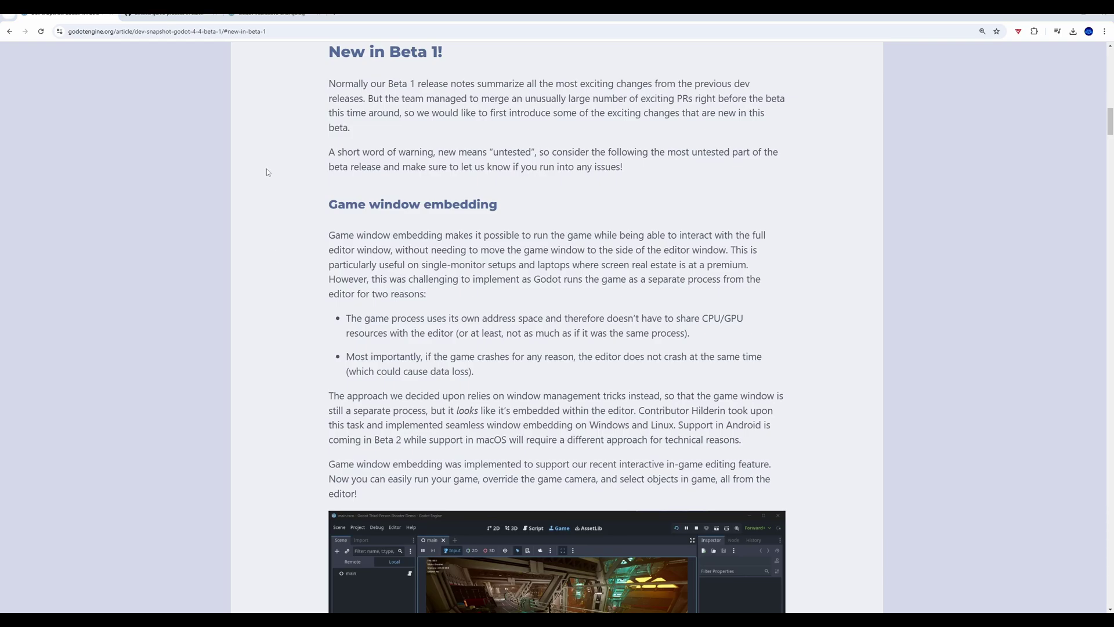
# Highlight the 'Game window embedding' heading, then enlarge its editor screenshot of the node_3d scene.
pyautogui.moveTo(324, 207); pyautogui.dragTo(498, 205)
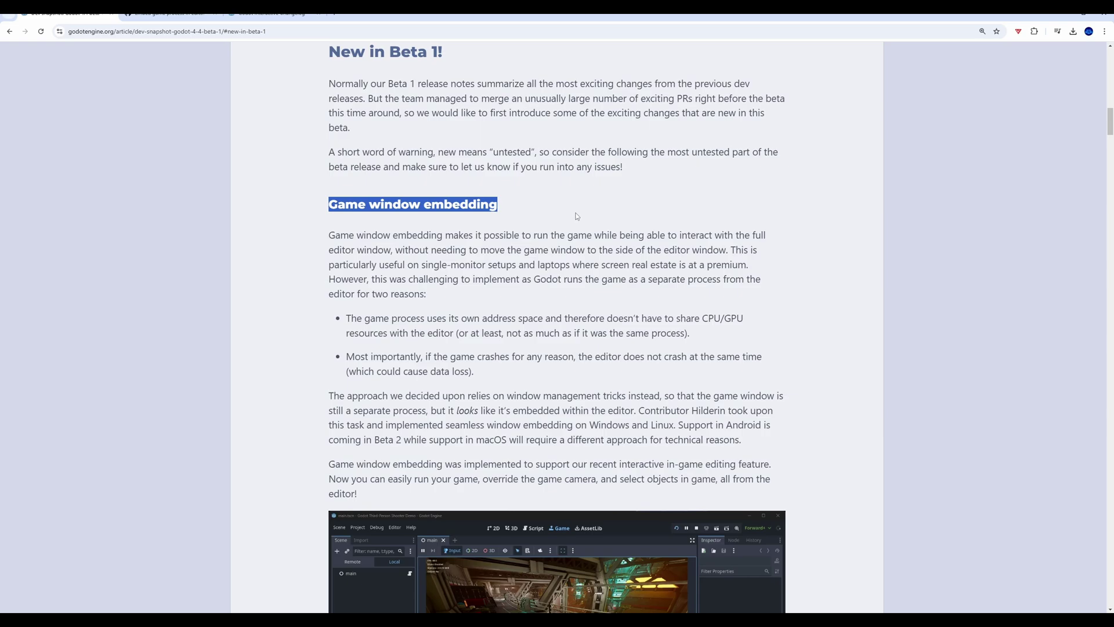
pyautogui.scroll(-4, 577, 216)
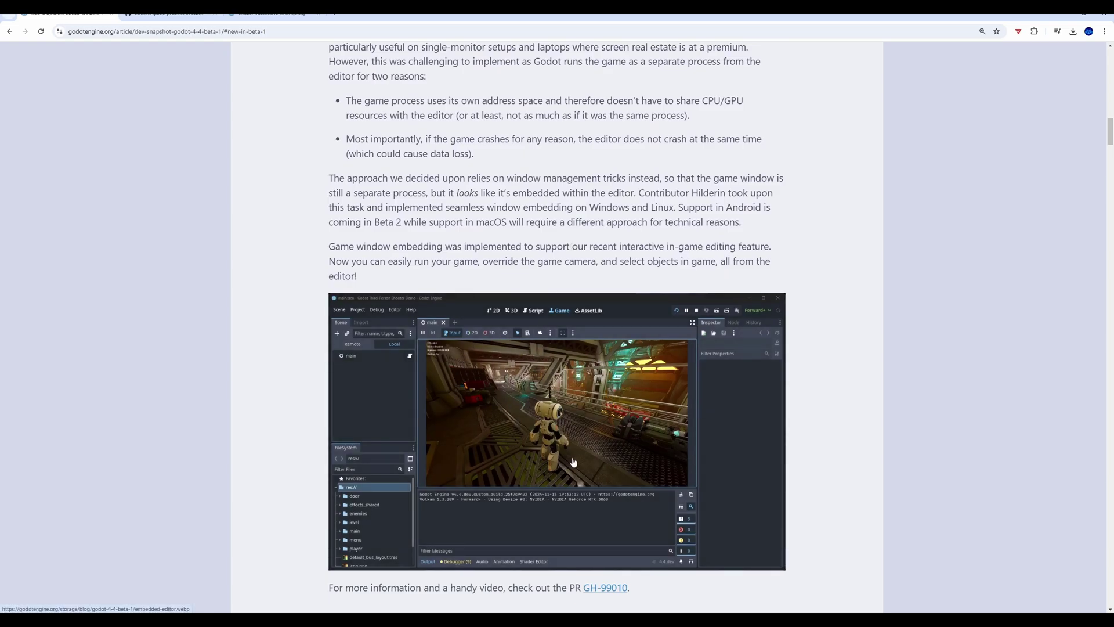
pyautogui.click(583, 430)
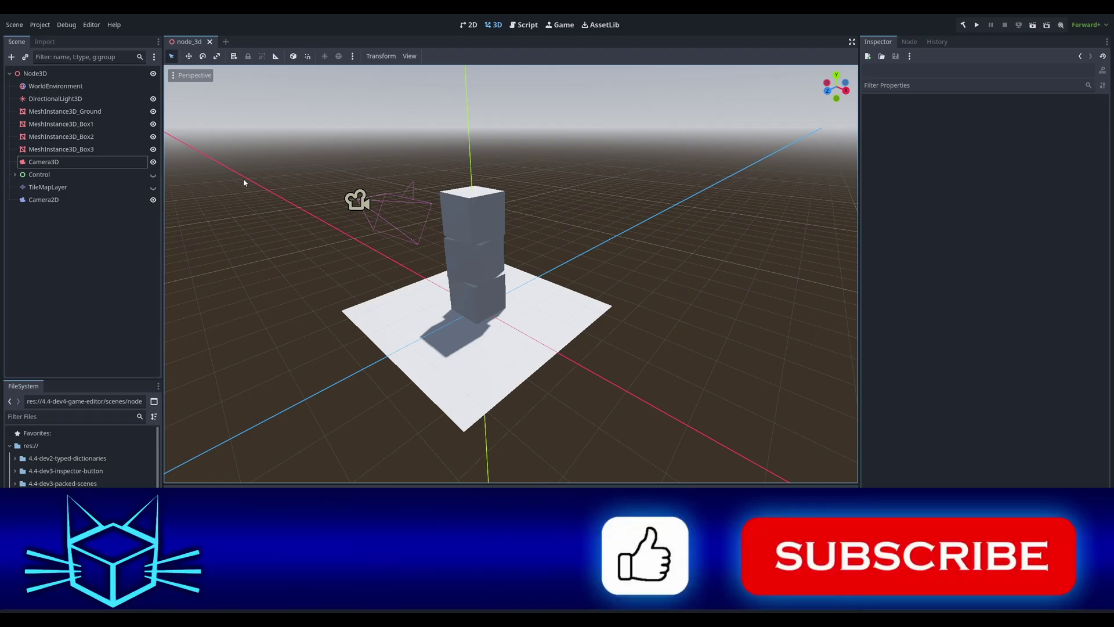
# Select MeshInstance3D_Ground, Box1, Box2, Box3 and Camera3D in turn, then switch to the Game workspace.
pyautogui.click(529, 319)
pyautogui.click(503, 288)
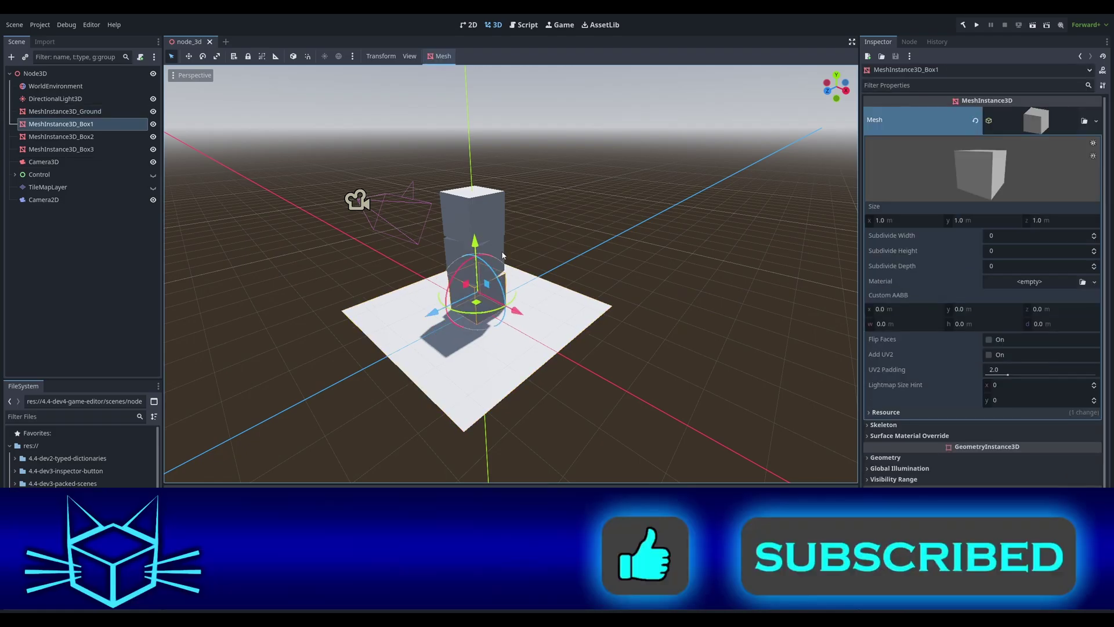
pyautogui.click(503, 237)
pyautogui.click(495, 214)
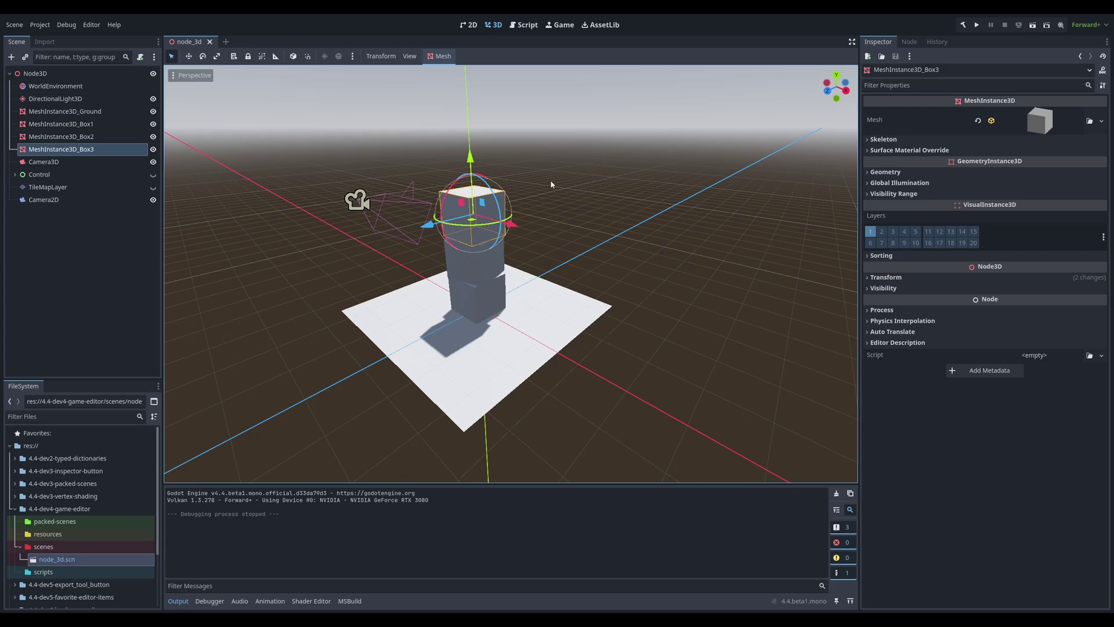
pyautogui.click(383, 202)
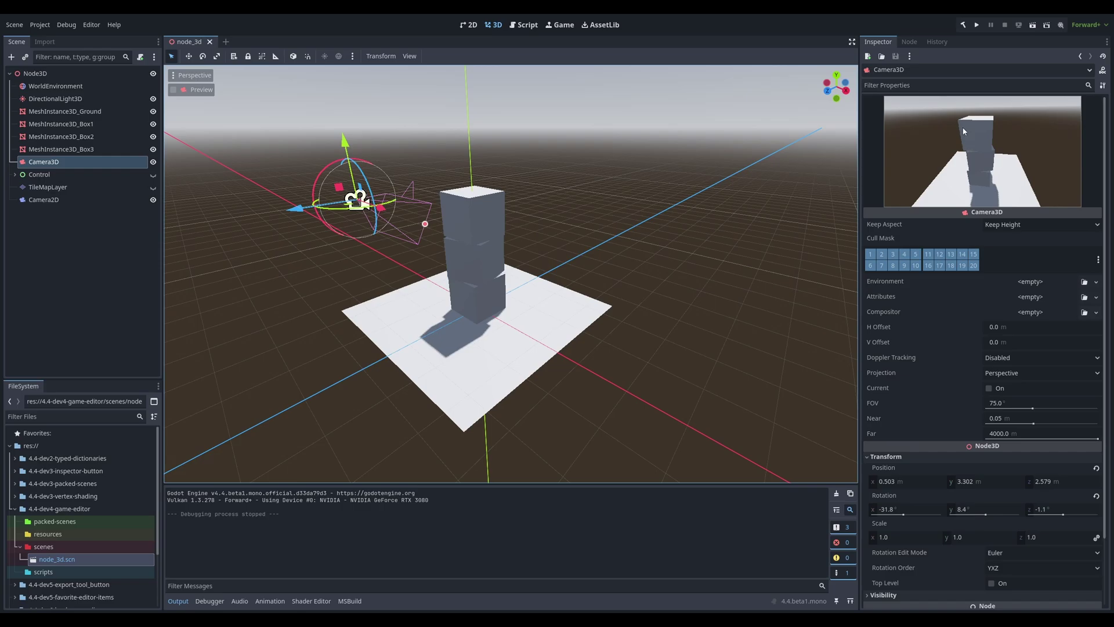
pyautogui.click(559, 29)
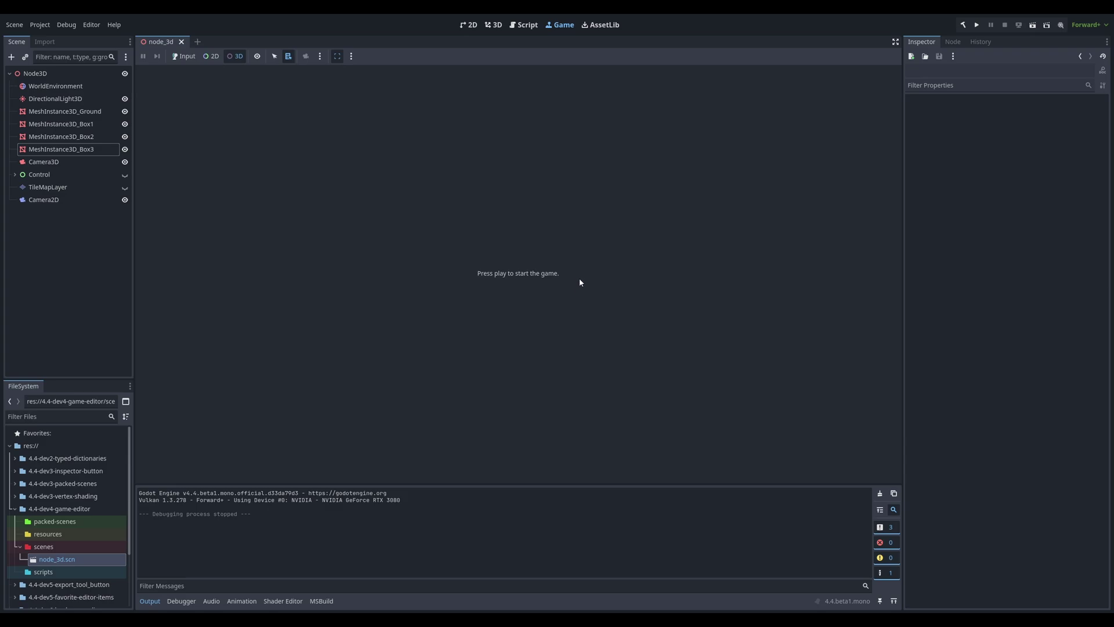
# Run the stacked-box project so it opens paused in the Game Workspace window.
pyautogui.click(978, 26)
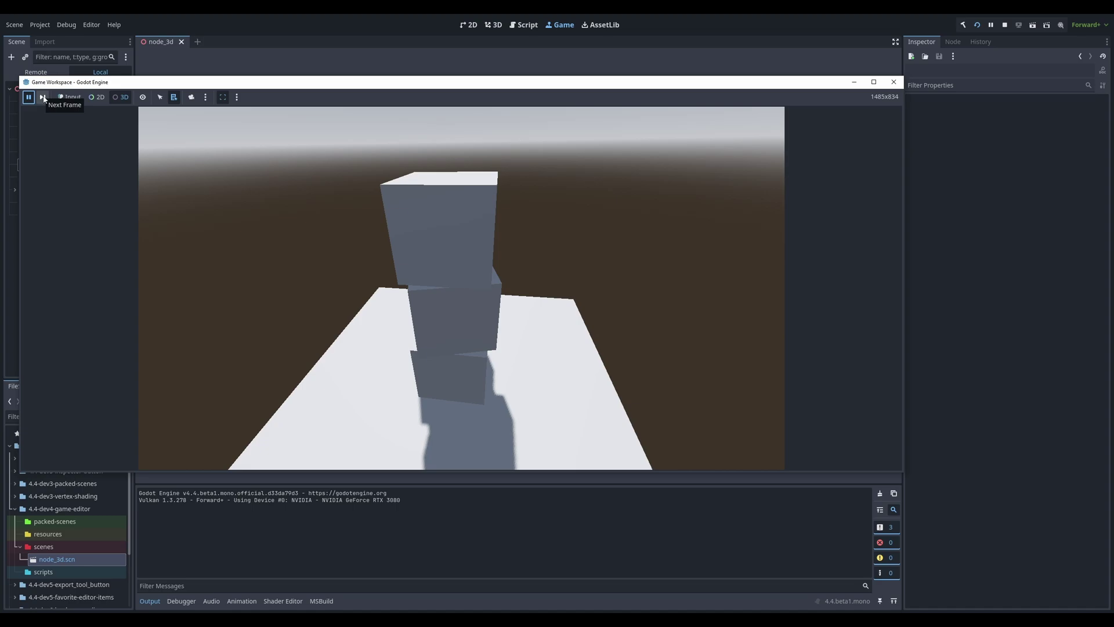
# Advance the paused game three frames with Next Frame.
pyautogui.click(43, 99)
pyautogui.click(43, 99)
pyautogui.click(43, 99)
# Enable 3D selection in the Game toolbar and pick the top box, whose position height is 2.5 m.
pyautogui.click(74, 103)
pyautogui.click(312, 293)
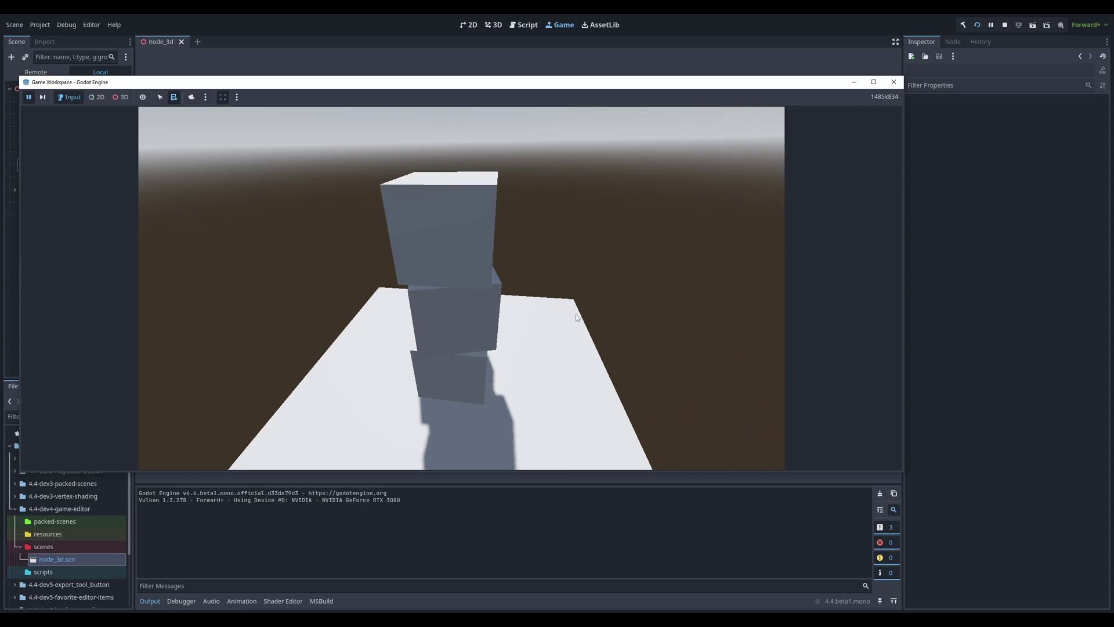
pyautogui.click(124, 98)
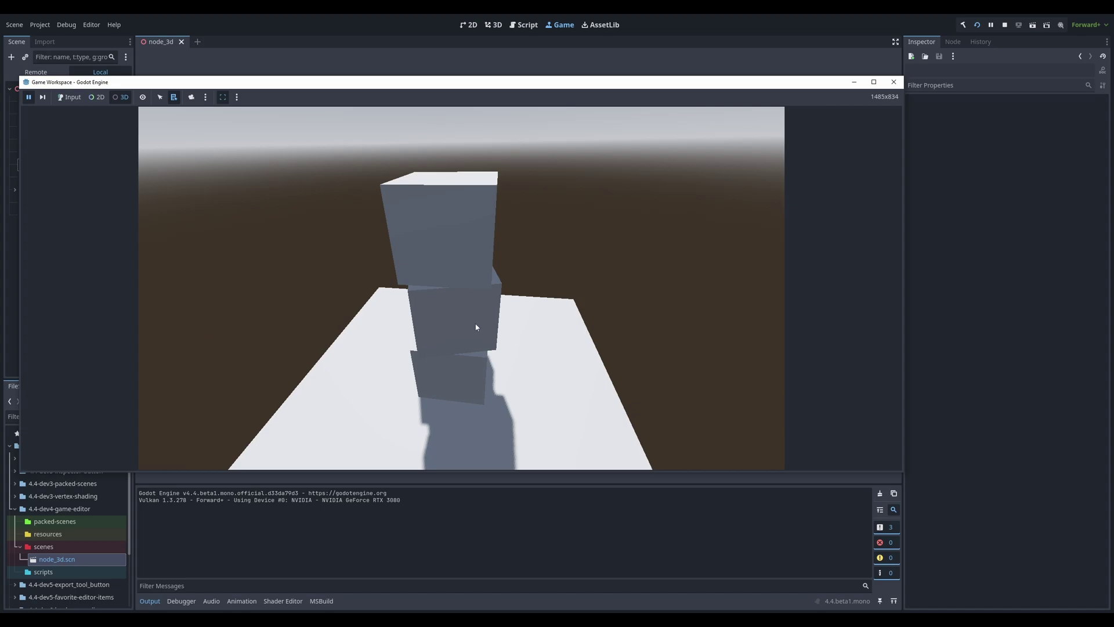
pyautogui.click(447, 194)
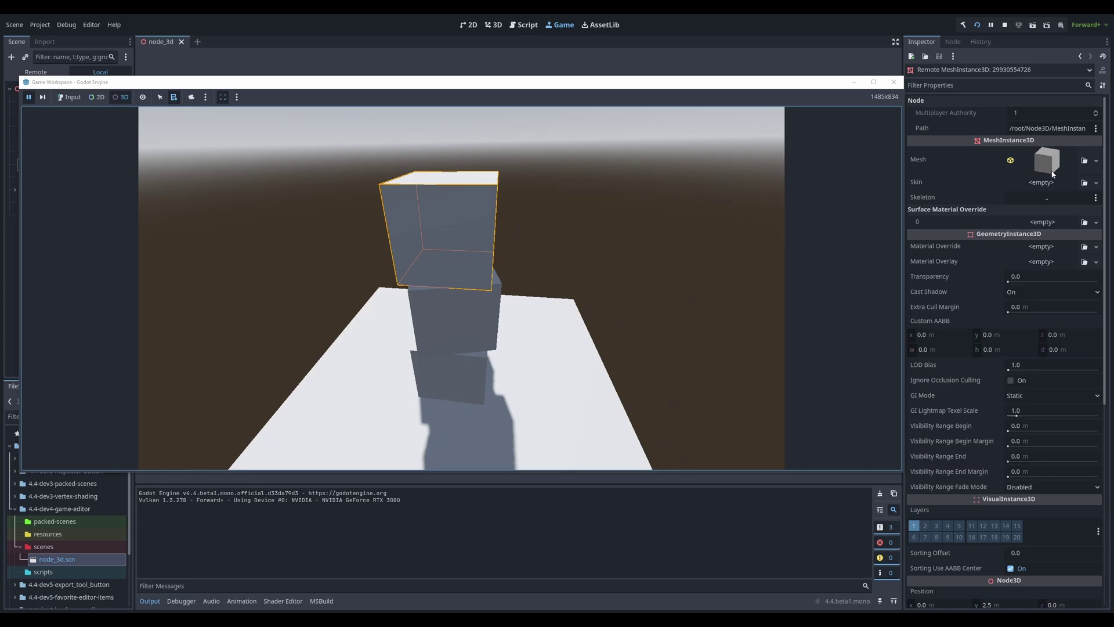
# Move the game window down, show the Remote scene tree, and pick MeshInstance3D_Ground from the overlapping objects.
pyautogui.moveTo(770, 87); pyautogui.dragTo(766, 162)
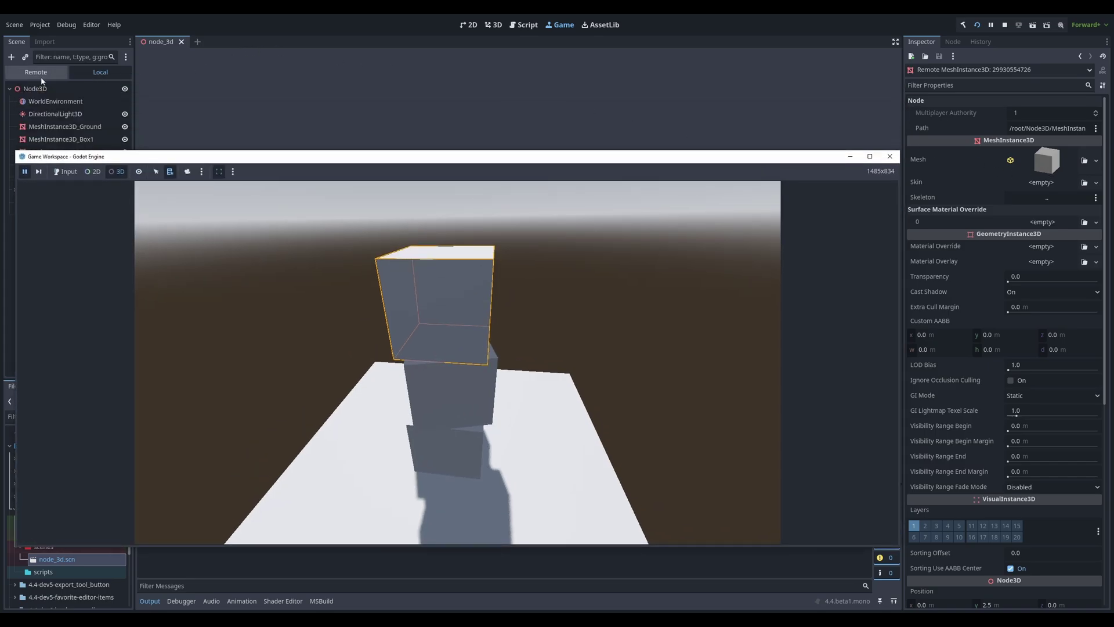
pyautogui.click(25, 72)
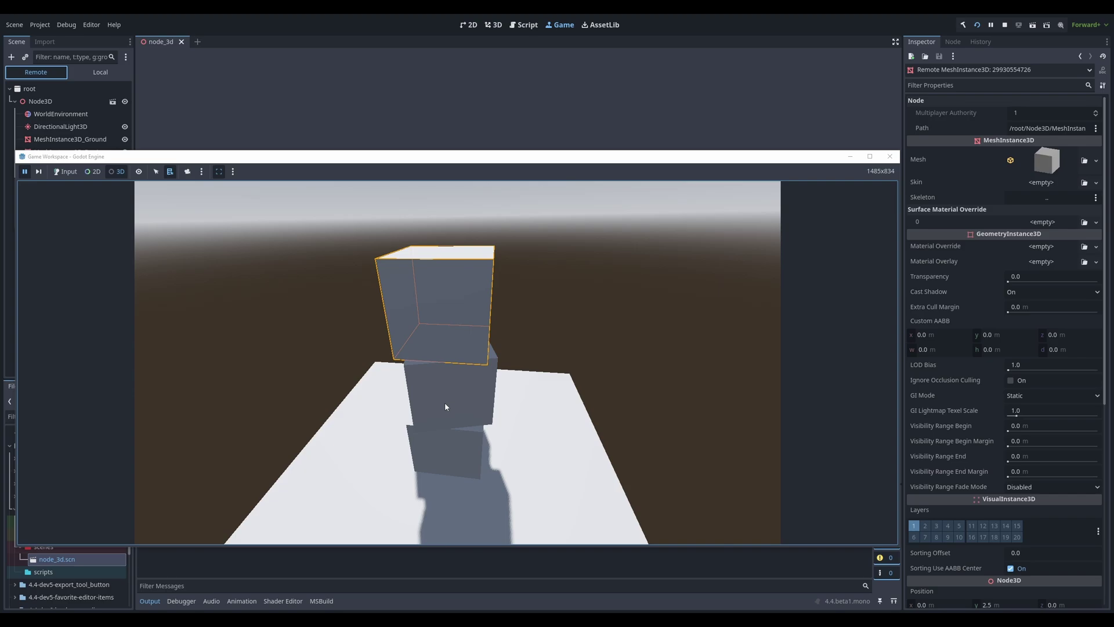
pyautogui.keyDown('alt'); pyautogui.rightClick(446, 406); pyautogui.keyUp('alt')
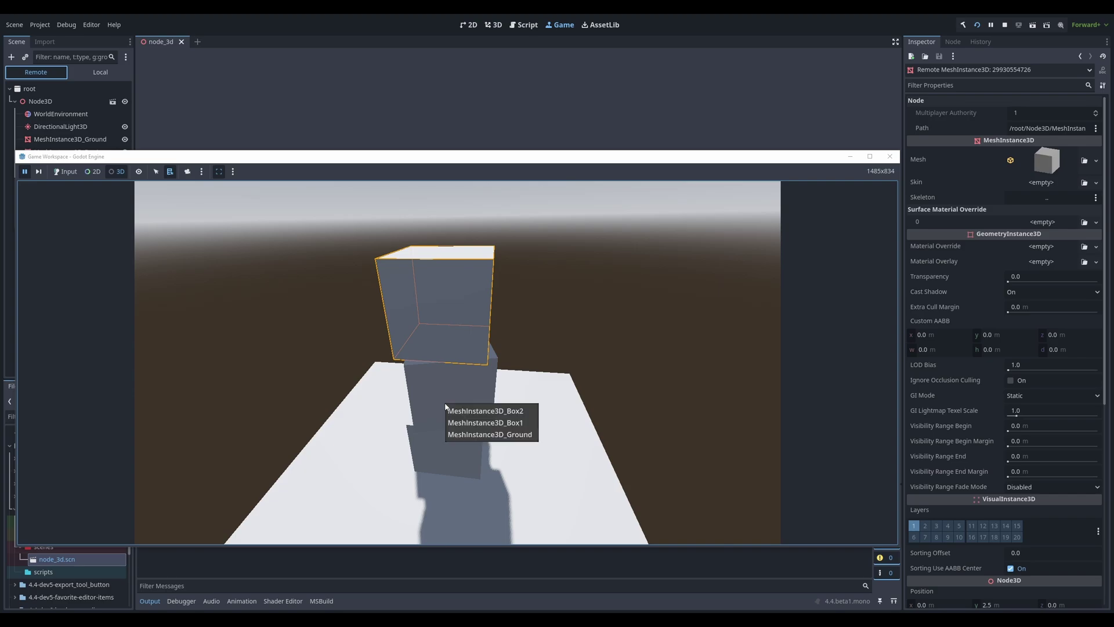
pyautogui.click(466, 435)
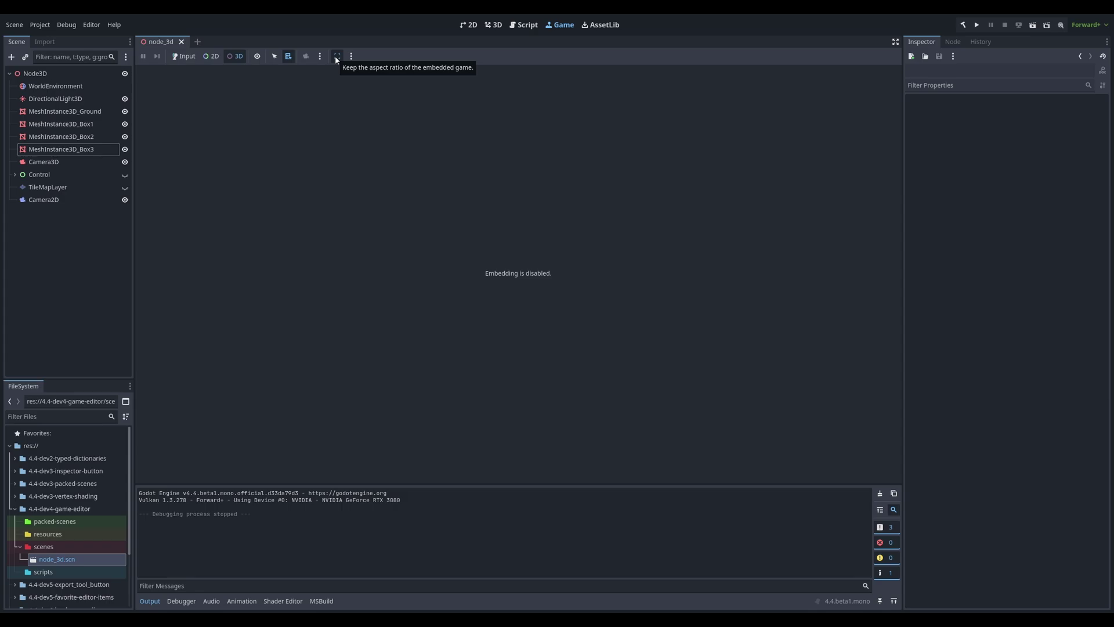
# Check the 'Embed Game on Next Play' and 'Make Game Workspace Floating' options, then rerun the game floating at 1485x834.
pyautogui.click(351, 57)
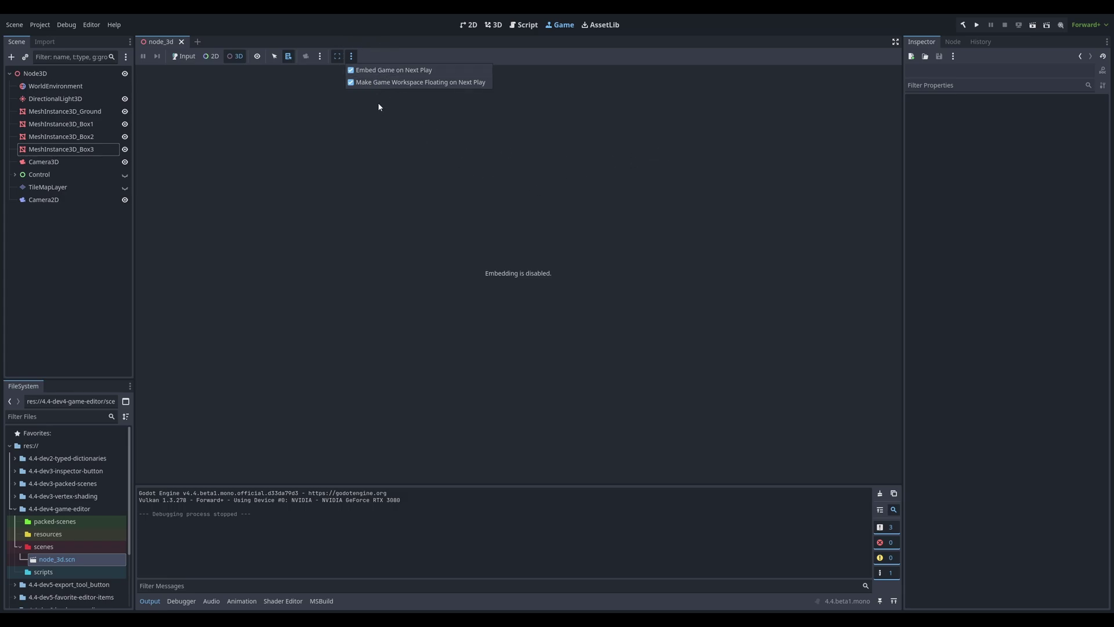
pyautogui.click(975, 31)
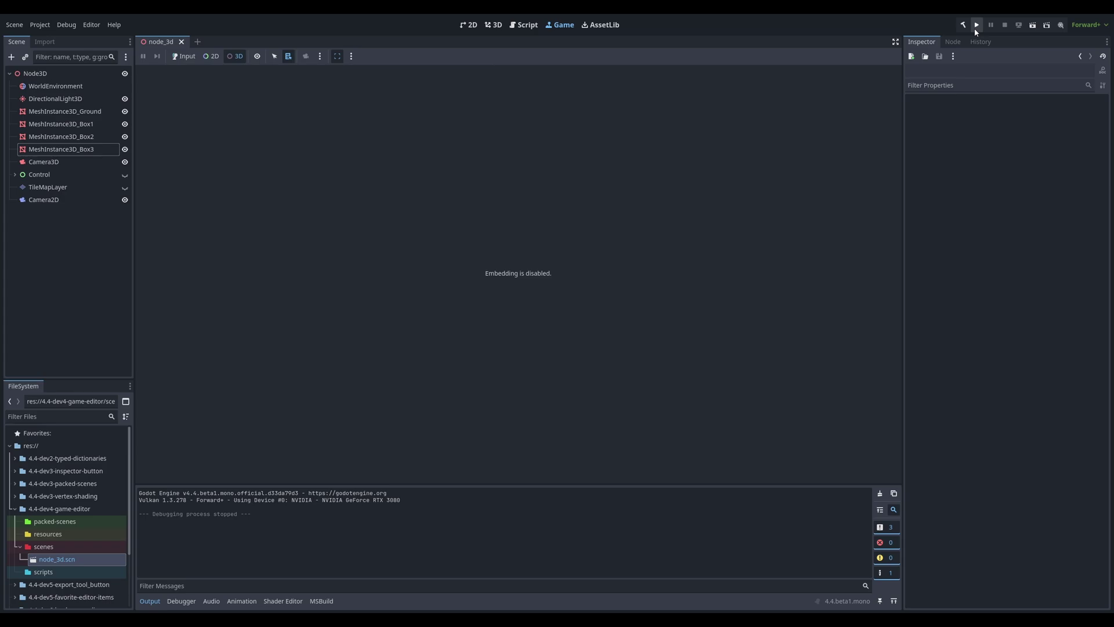
pyautogui.click(975, 29)
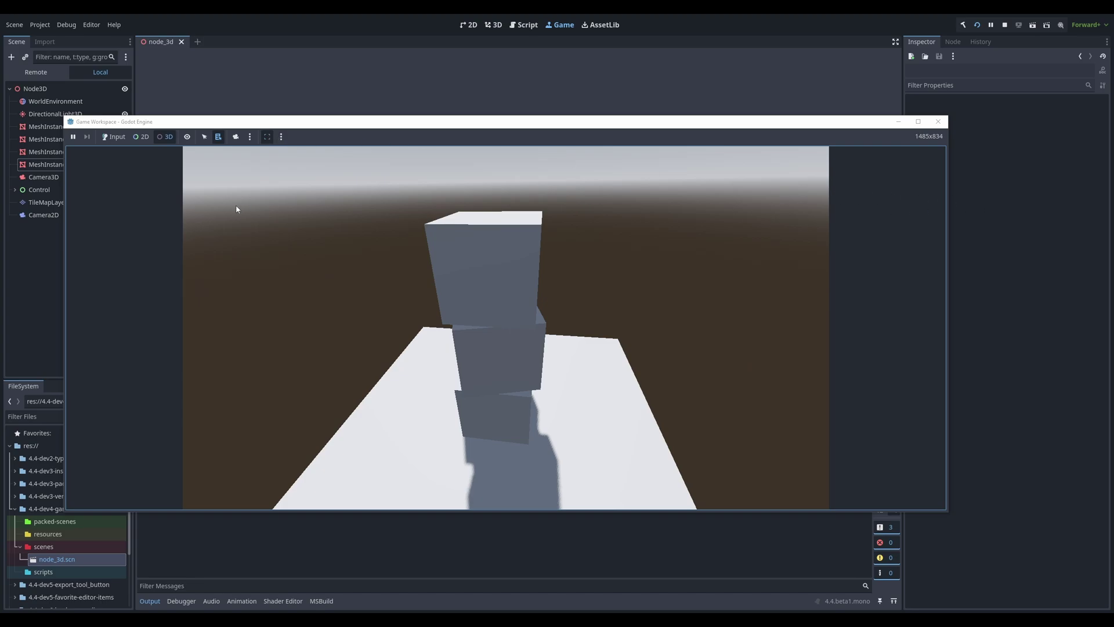
# Turn off Keep Aspect Ratio so the game fills its window, then close the Game Workspace to stop it.
pyautogui.click(268, 137)
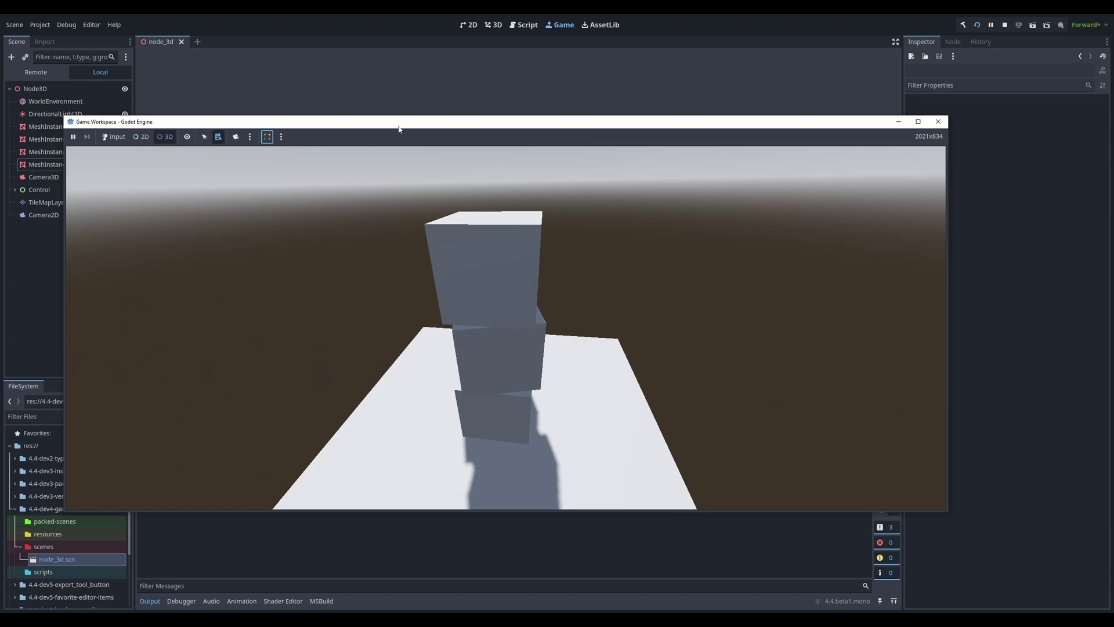
pyautogui.moveTo(405, 125); pyautogui.dragTo(464, 126)
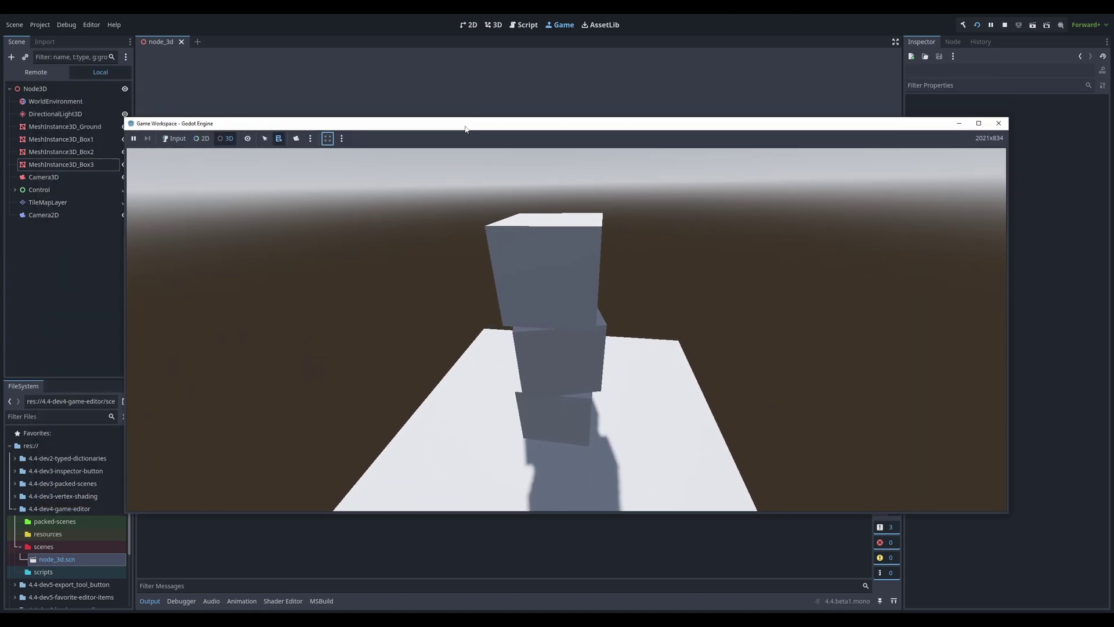
pyautogui.click(999, 124)
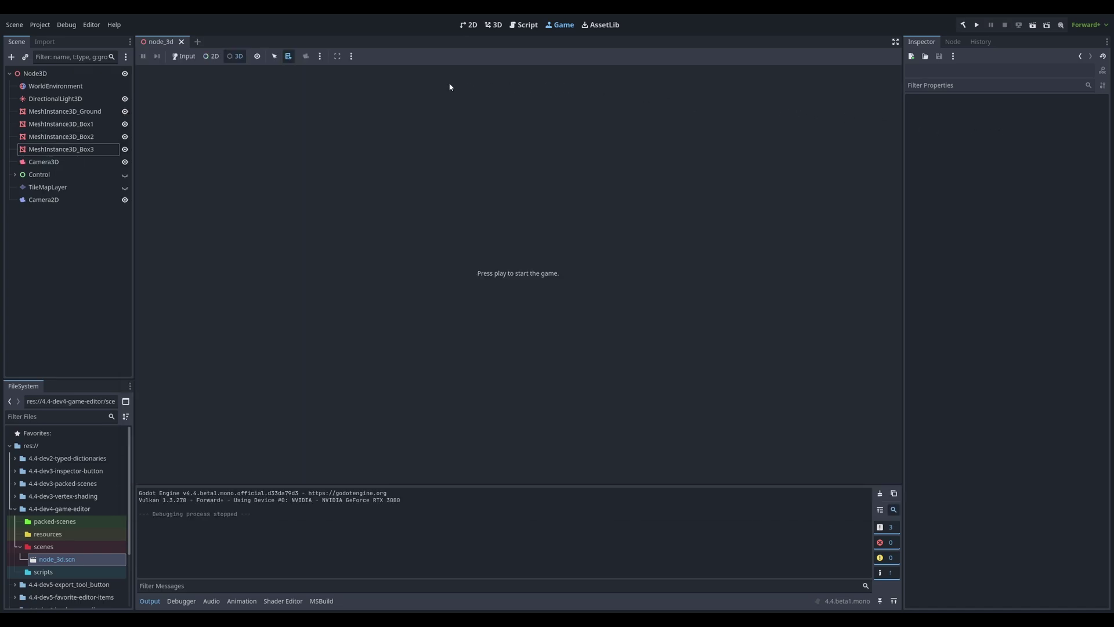
pyautogui.click(351, 58)
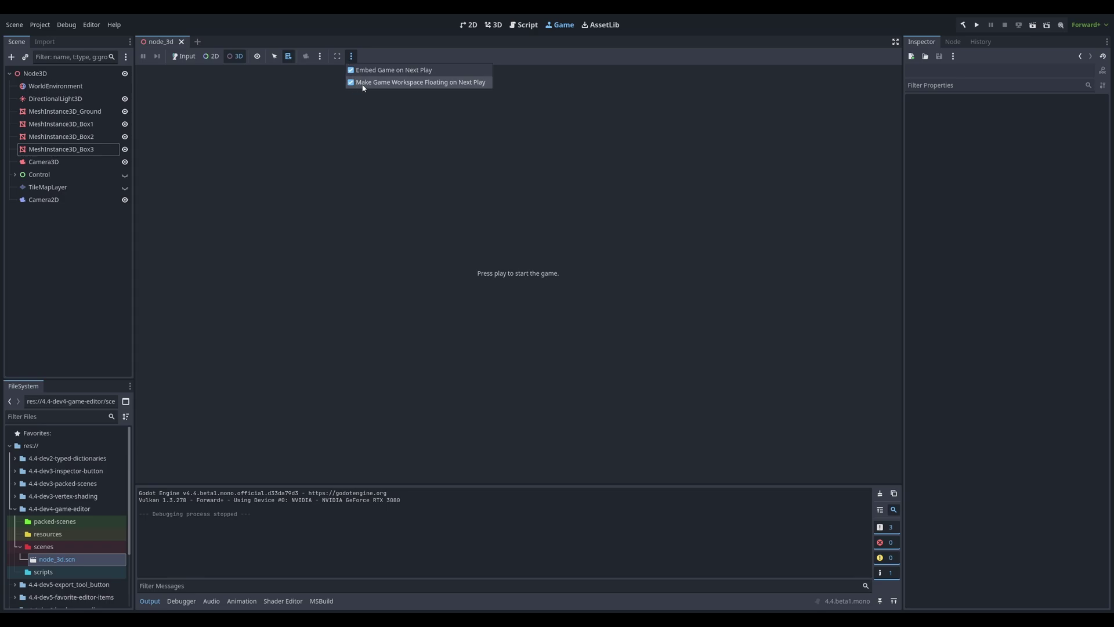
# Uncheck 'Make Game Workspace Floating on Next Play', run the scene embedded at 2021x834, then stop it.
pyautogui.click(362, 85)
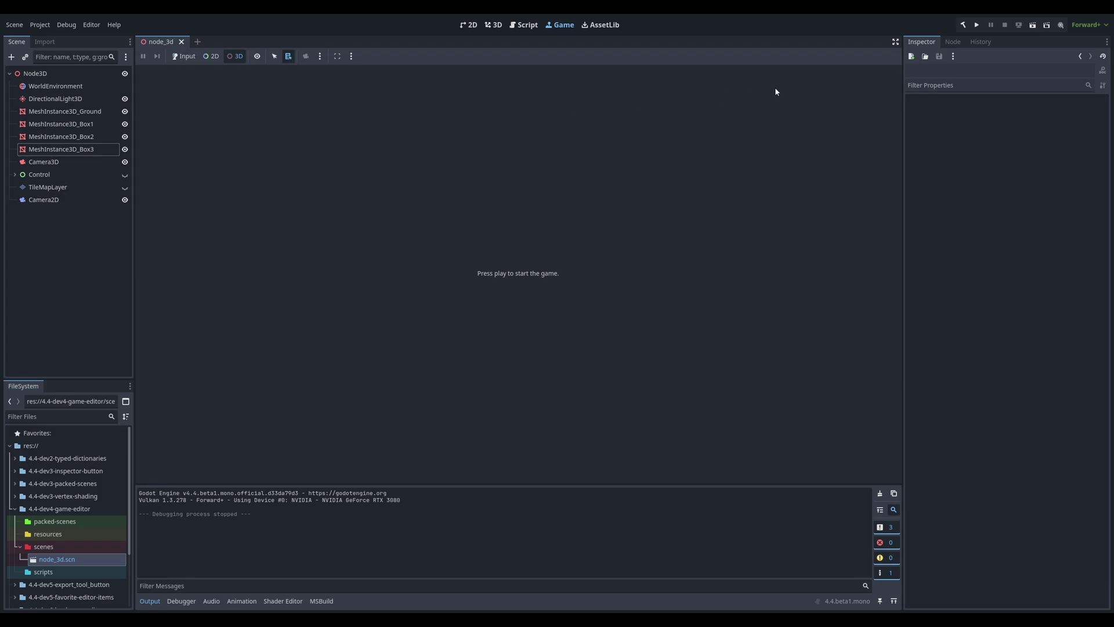
pyautogui.click(978, 26)
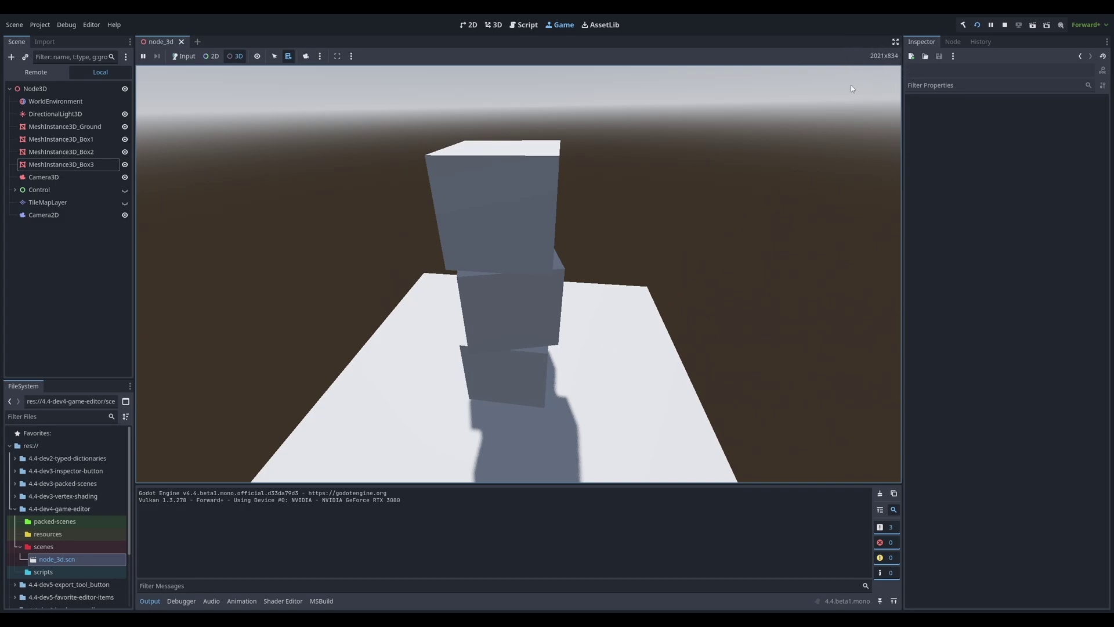
pyautogui.click(1005, 25)
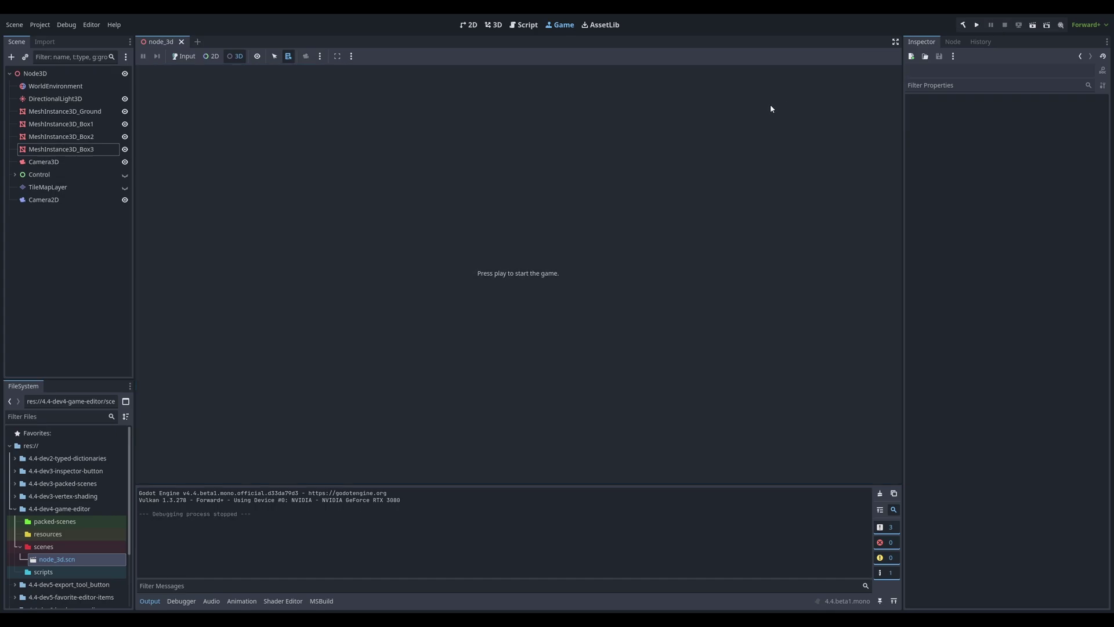
# Uncheck 'Embed Game on Next Play', run the game in its own '4.4-Testing (DEBUG)' window, move it, then close it.
pyautogui.click(352, 57)
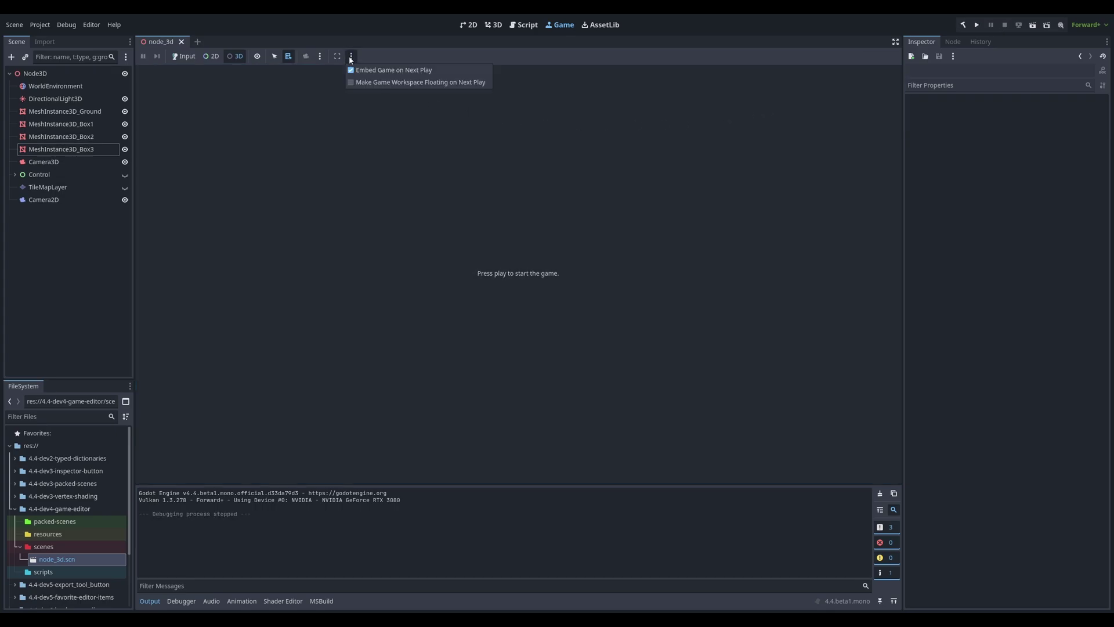
pyautogui.click(356, 75)
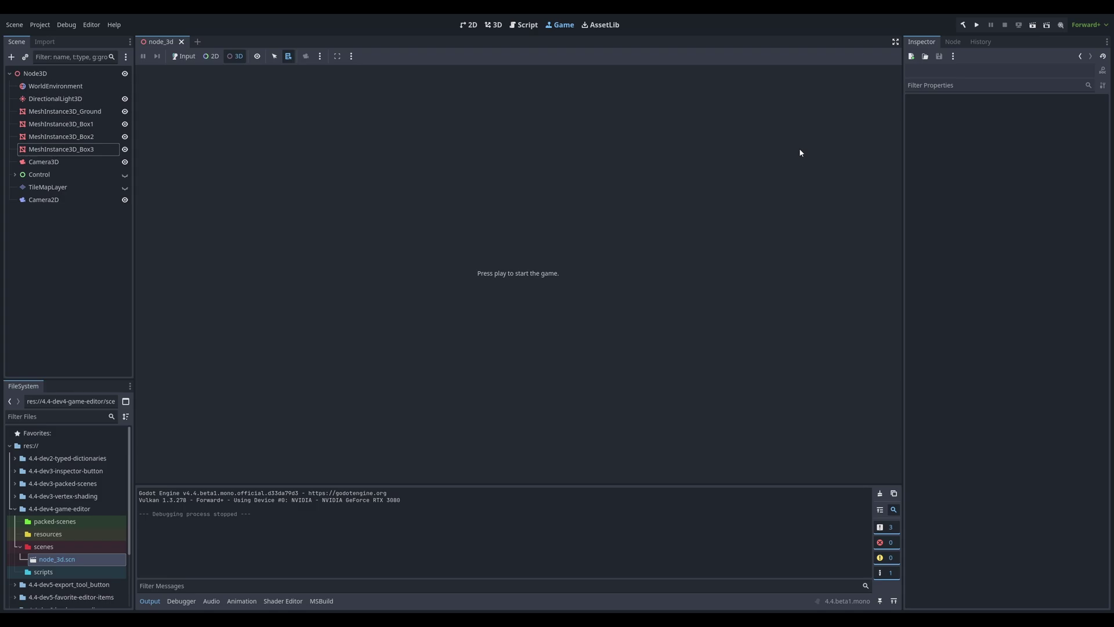
pyautogui.click(978, 26)
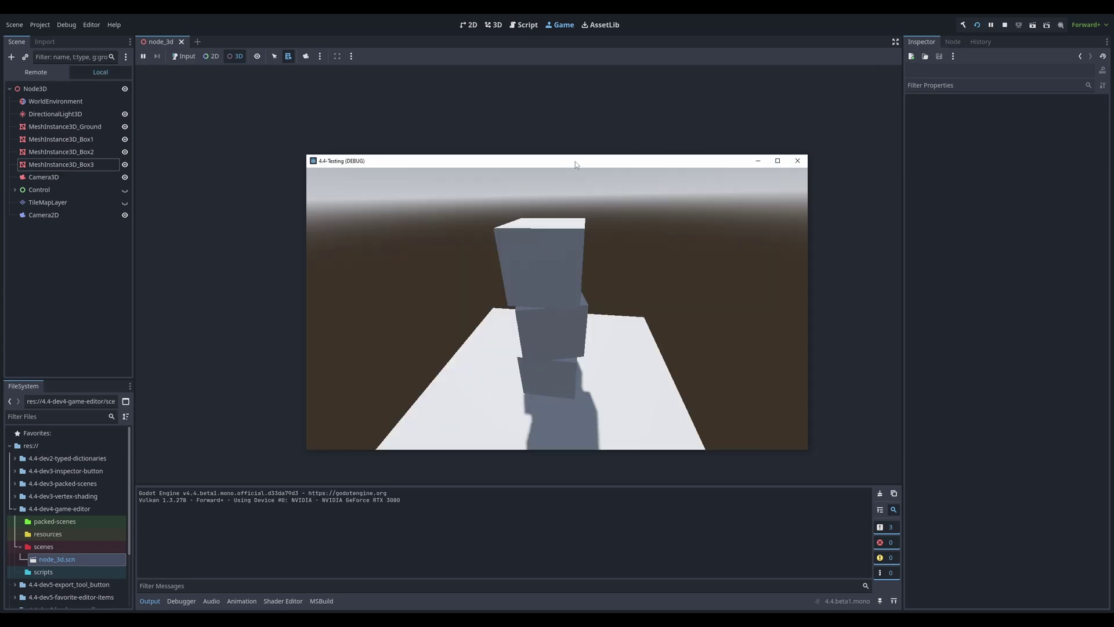
pyautogui.moveTo(576, 161); pyautogui.dragTo(494, 113)
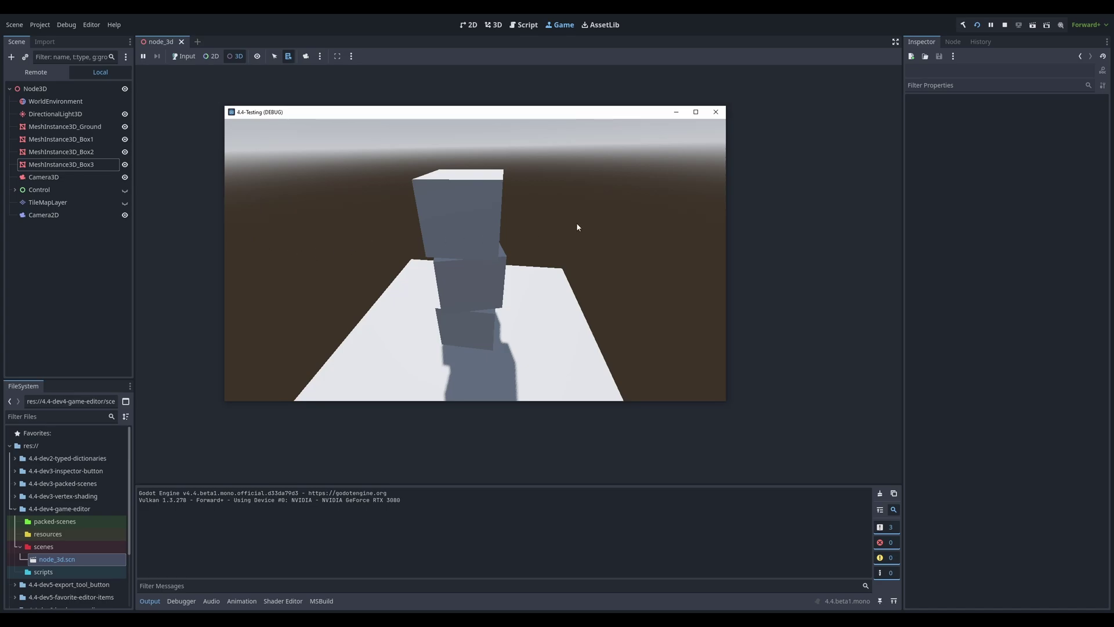
pyautogui.click(725, 112)
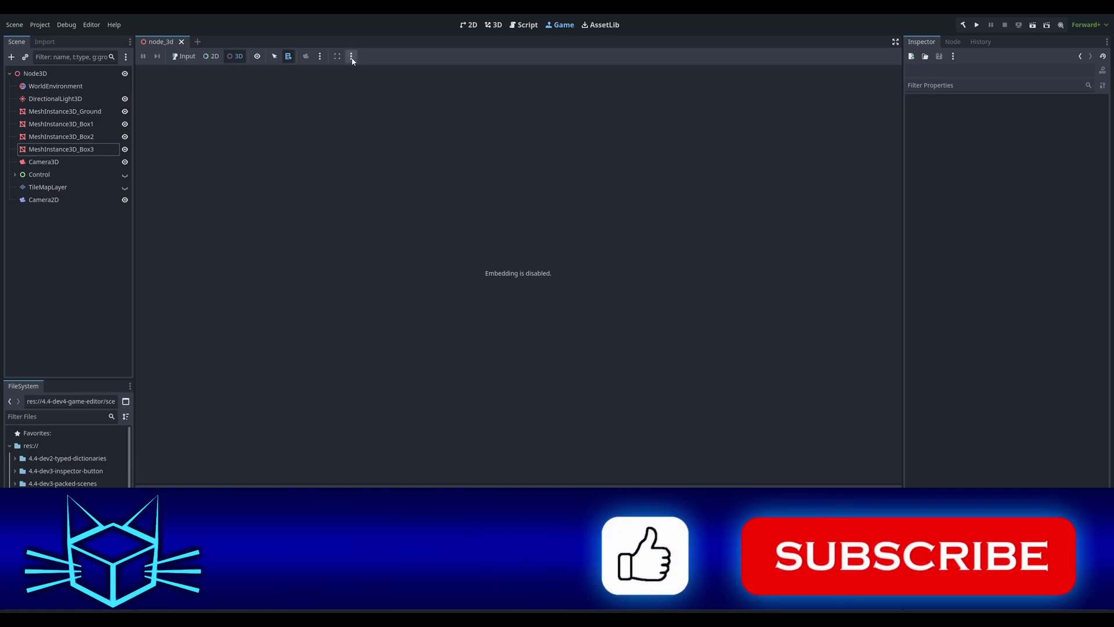
# Turn 'Embed Game on Next Play' back on and check 'Make Game Workspace Floating on Next Play'.
pyautogui.click(351, 56)
pyautogui.click(355, 69)
pyautogui.click(351, 56)
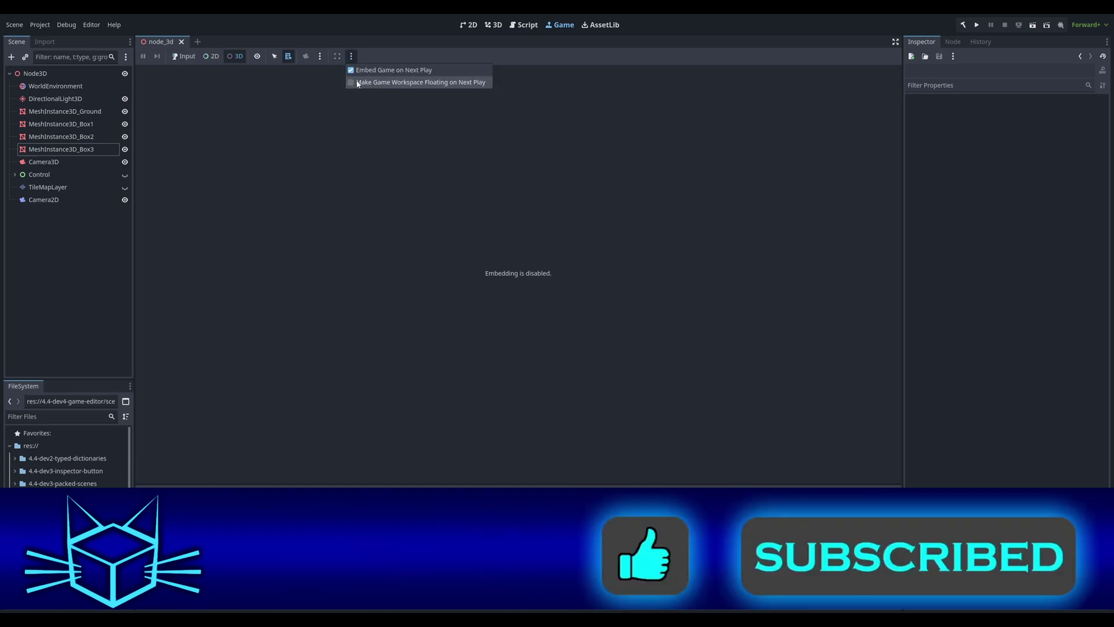
pyautogui.click(357, 83)
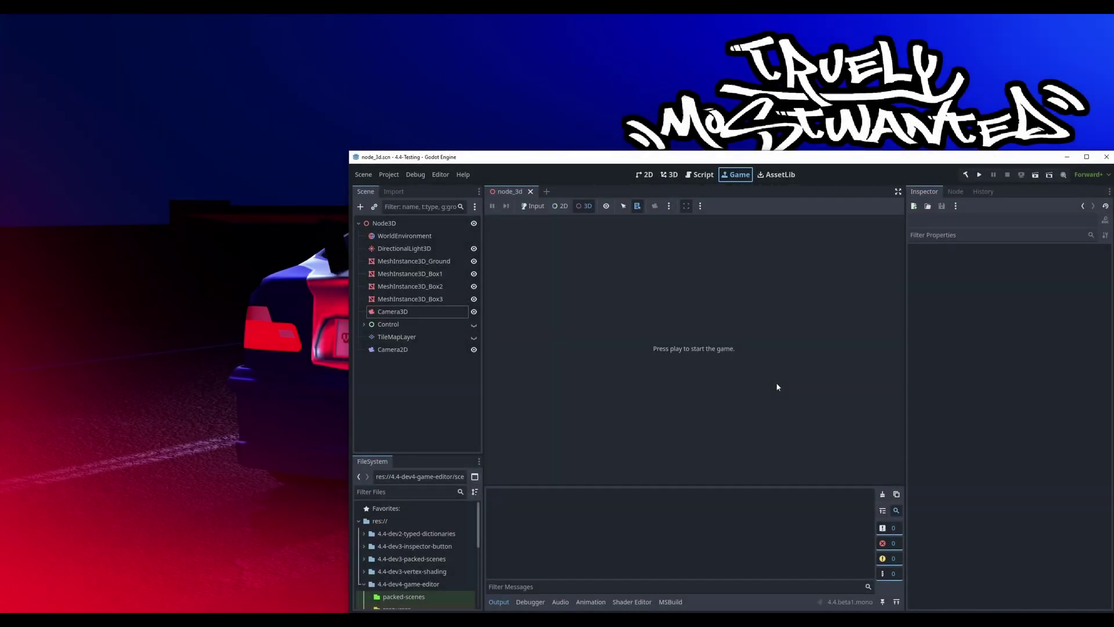
# Run the project in a floating window, override the in-game camera, and return to the editor.
pyautogui.click(980, 175)
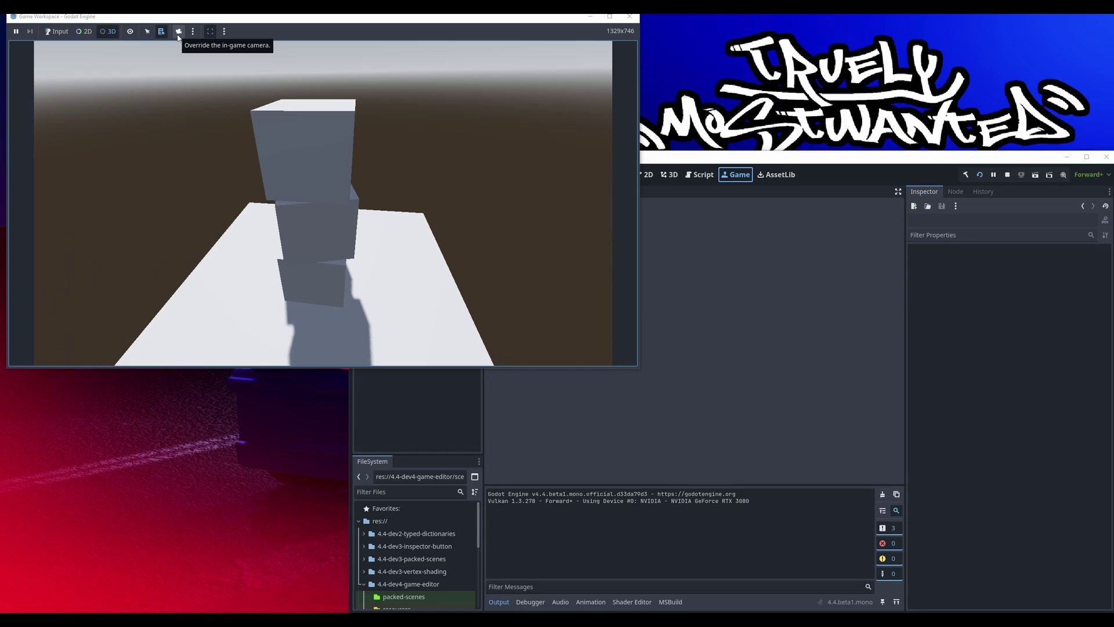
pyautogui.click(178, 33)
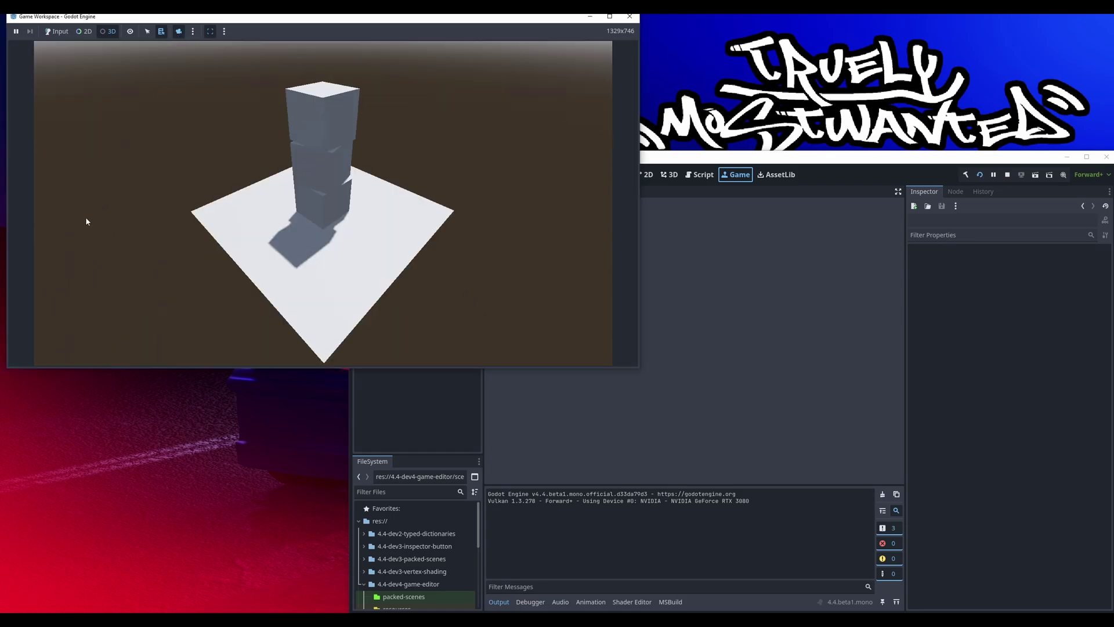
pyautogui.click(680, 163)
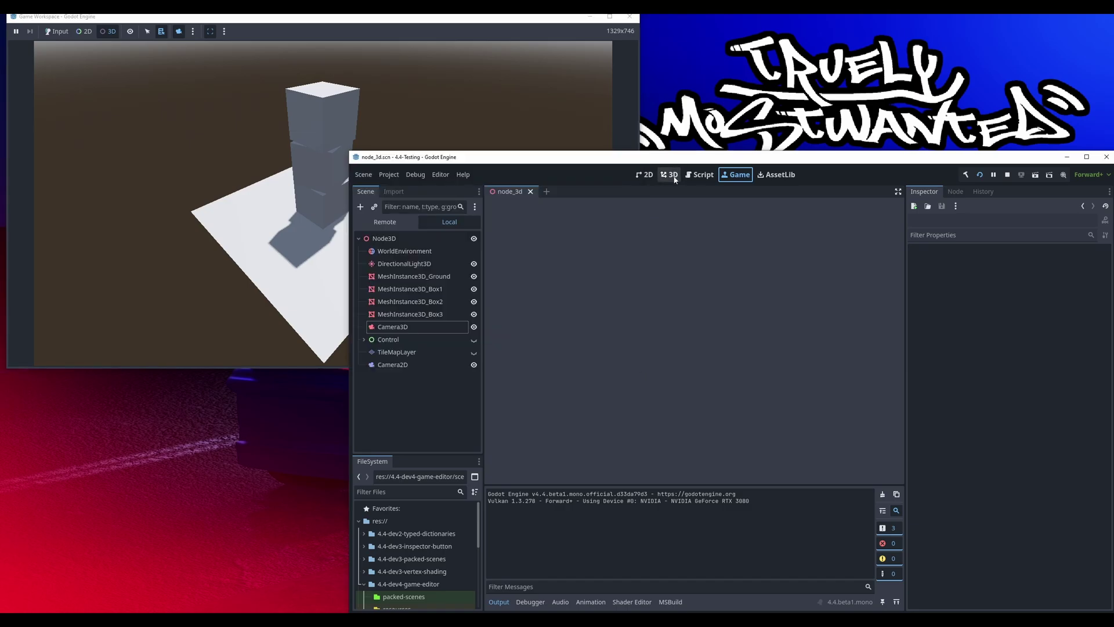
pyautogui.click(673, 175)
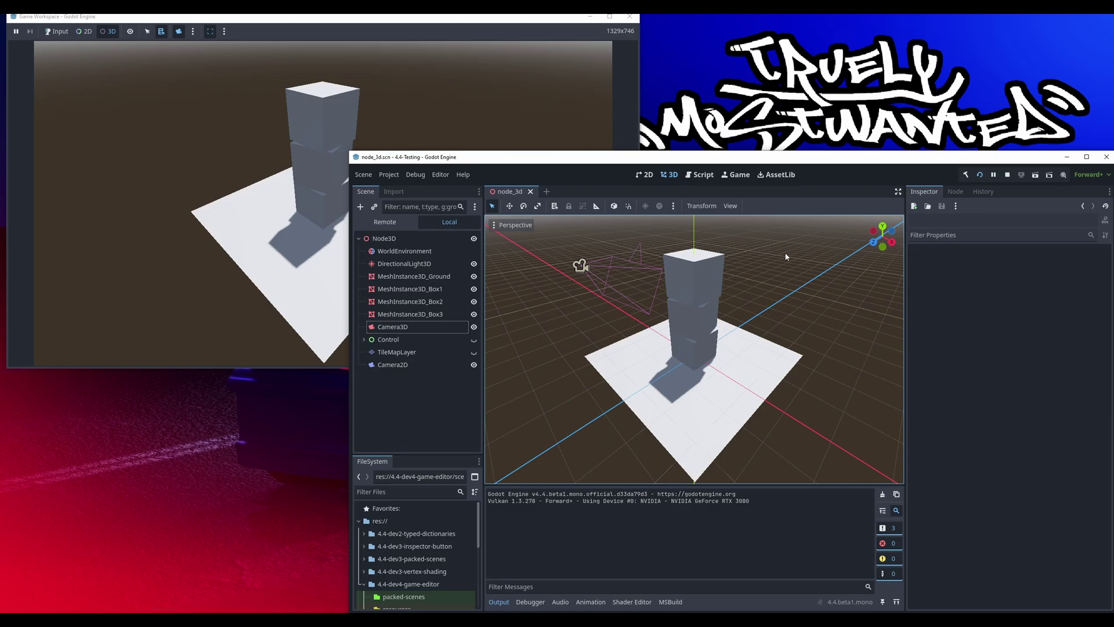
pyautogui.click(417, 18)
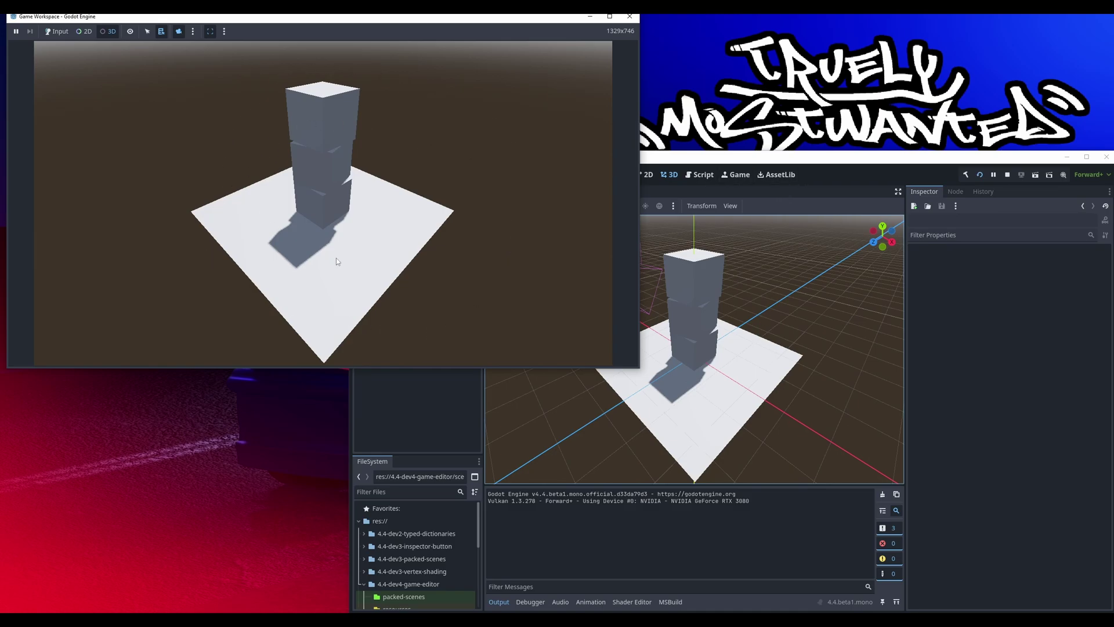
pyautogui.click(792, 332)
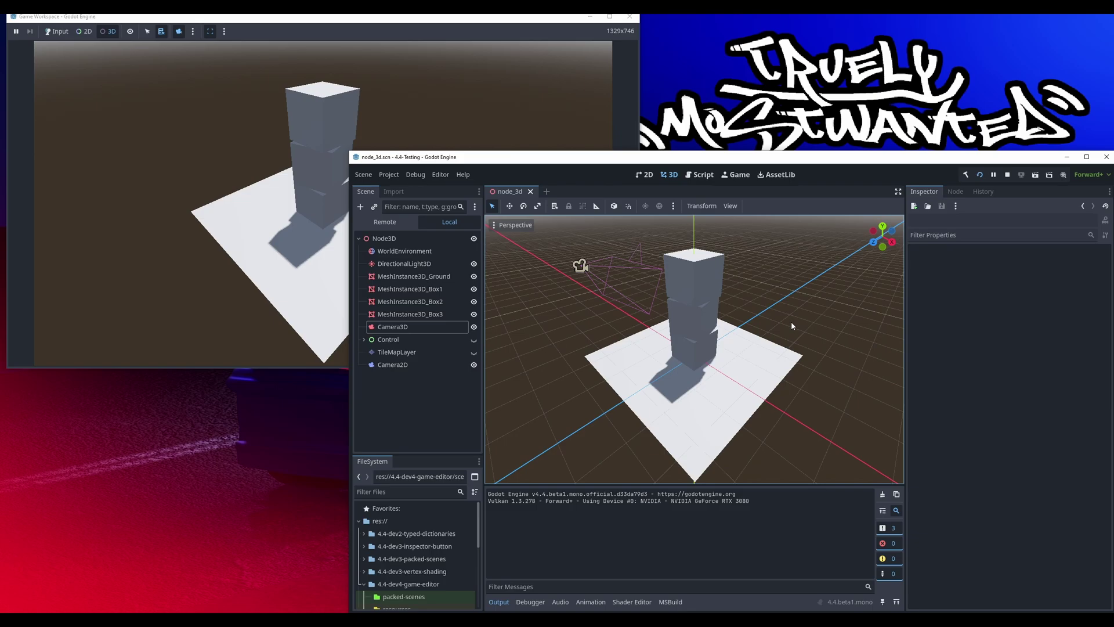
# Tilt and fly the editor camera close to the box stack, then maximize the floating game window.
pyautogui.moveTo(694, 348)
pyautogui.mouseDown(button='right')
pyautogui.moveTo(694, 261)
pyautogui.moveTo(694, 377)
pyautogui.moveTo(651, 302)
pyautogui.moveTo(685, 301)
pyautogui.mouseUp(button='right')
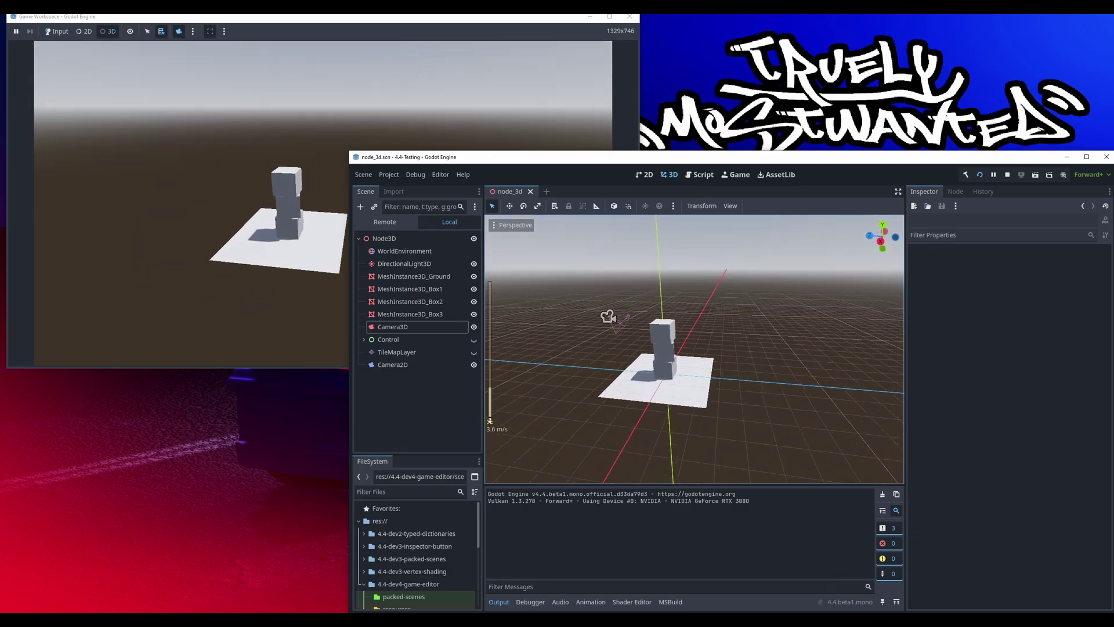
pyautogui.scroll(6, 685, 301)
pyautogui.moveTo(685, 302); pyautogui.dragTo(668, 301, button='right')
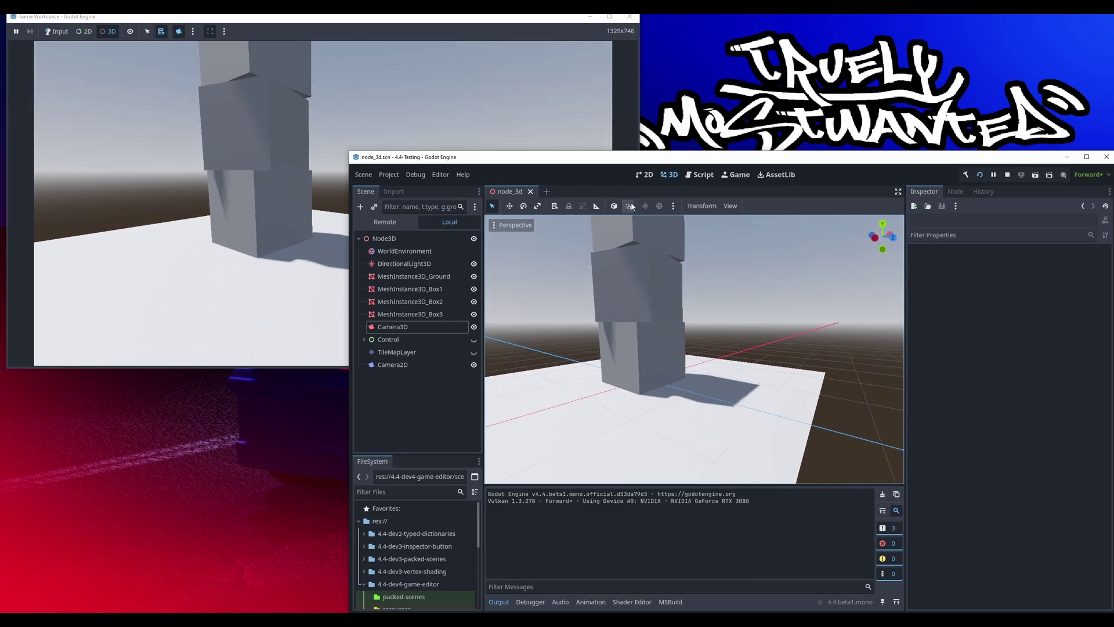
pyautogui.click(534, 20)
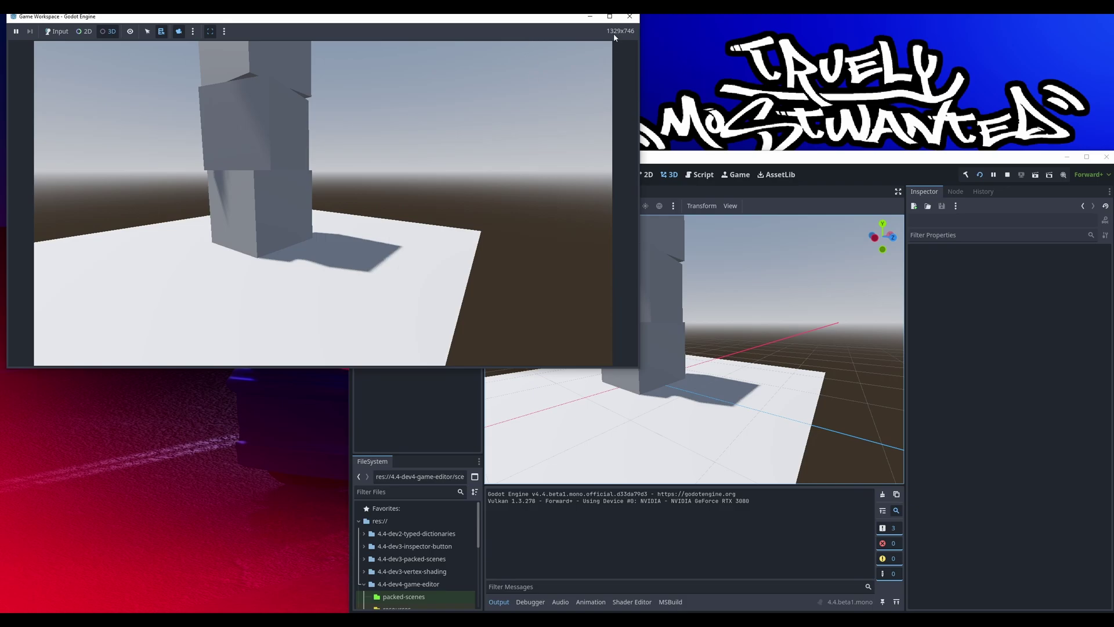
pyautogui.click(610, 16)
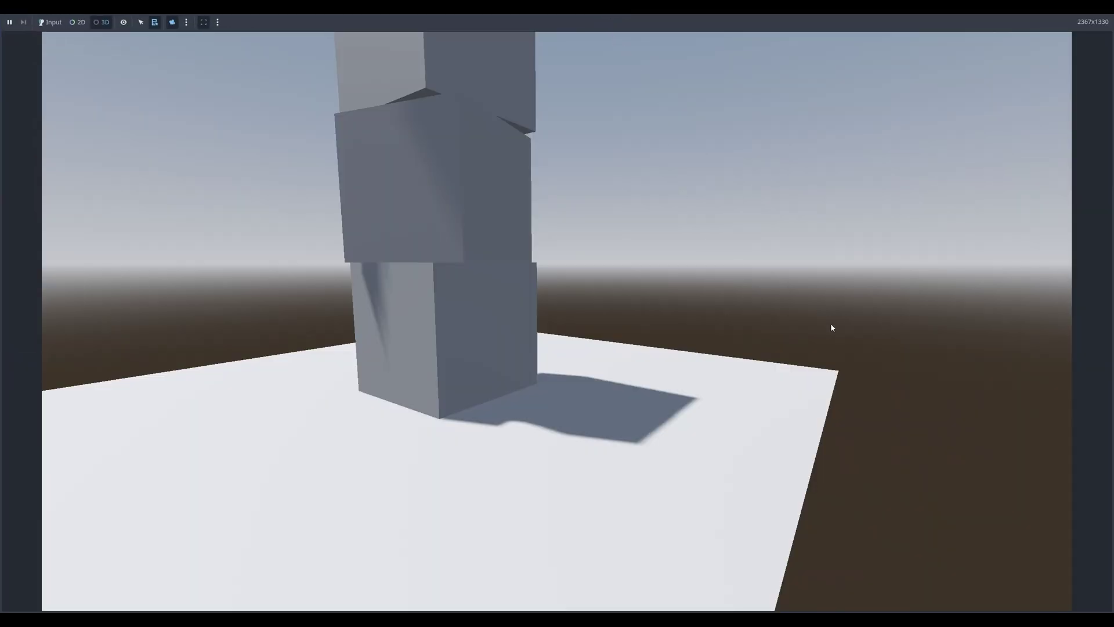
# Toggle the game toolbar's stretch option so the game view fills the floating window.
pyautogui.click(205, 23)
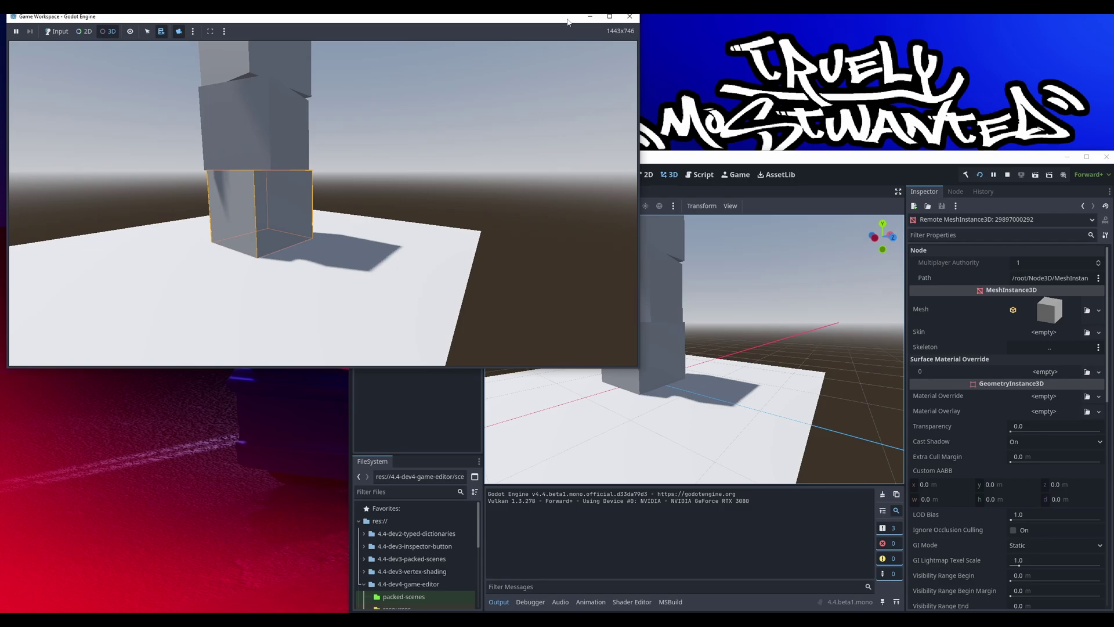
pyautogui.click(735, 36)
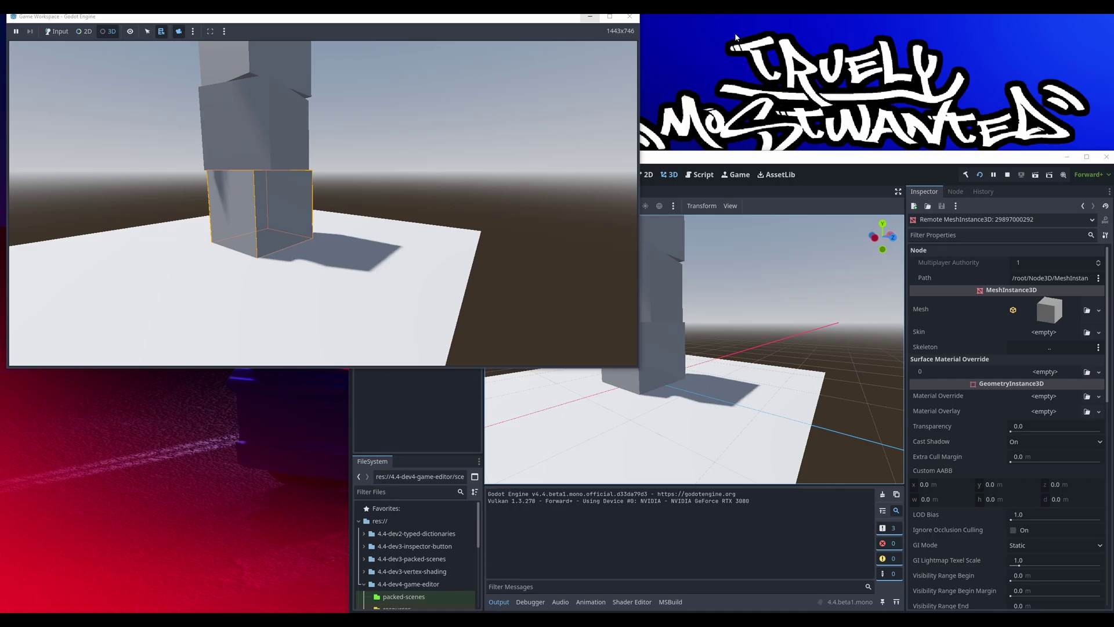